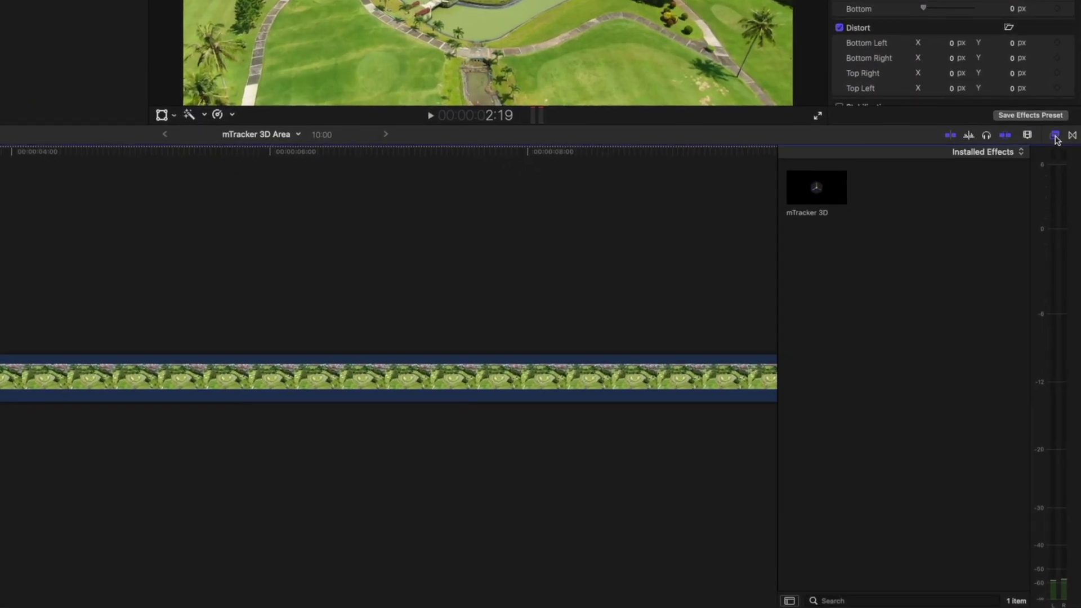
Apply mTracker 3D to the golf clip, track the footage, and copy the track.
{"action": "left_click_drag", "start_coordinate": [748, 273], "coordinate": [63, 360]}
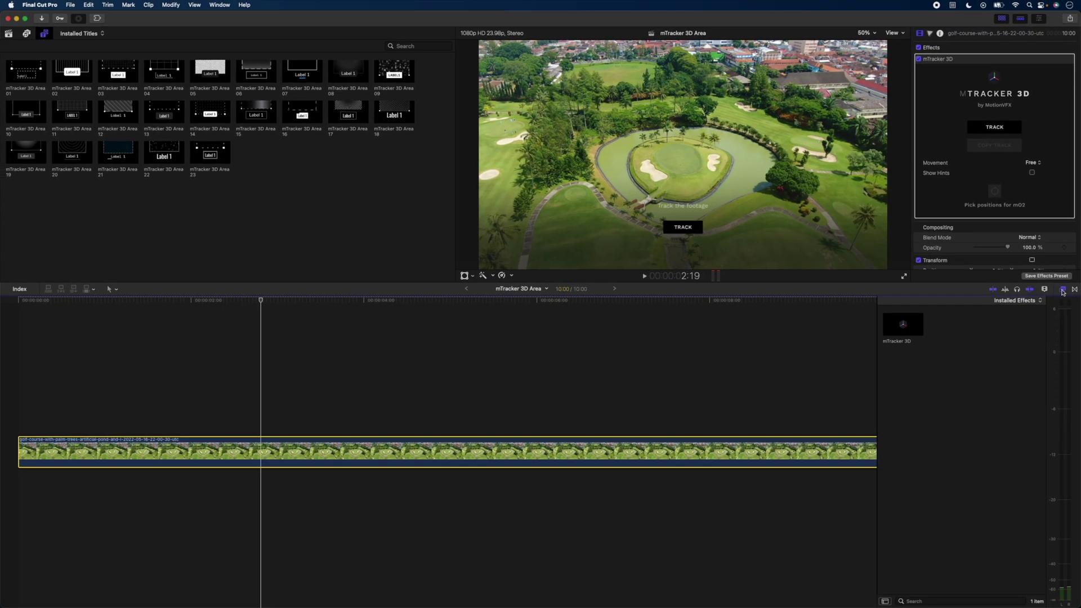
{"action": "left_click", "coordinate": [1063, 290]}
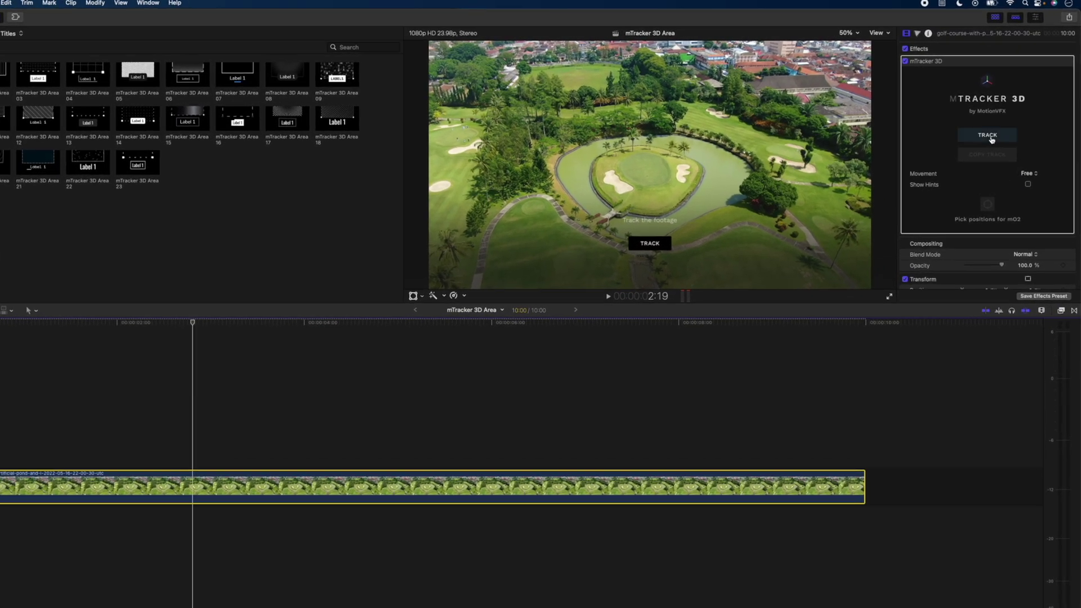
{"action": "left_click", "coordinate": [996, 128]}
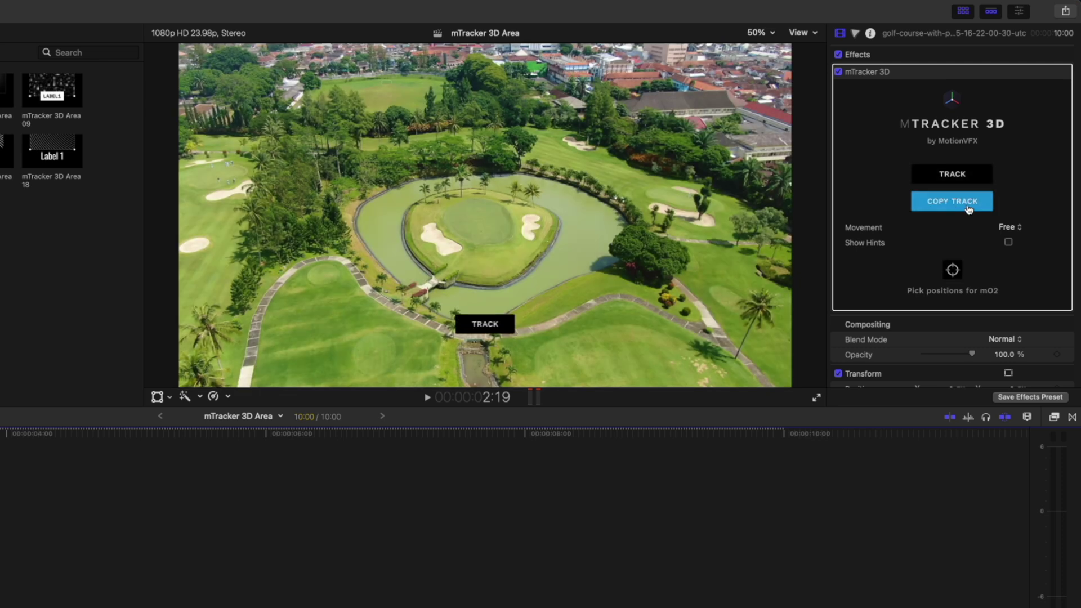
{"action": "left_click", "coordinate": [956, 207]}
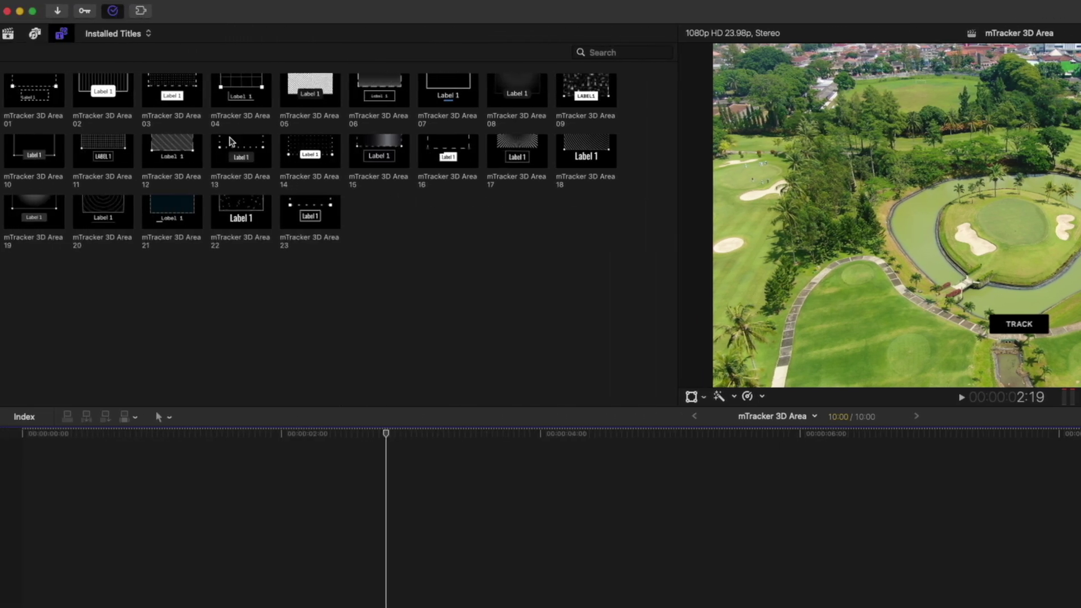
Place the mTracker 3D Area 03 title over the golf clip, extend it to the clip's end, and paste the track.
{"action": "left_click_drag", "start_coordinate": [183, 100], "coordinate": [36, 603]}
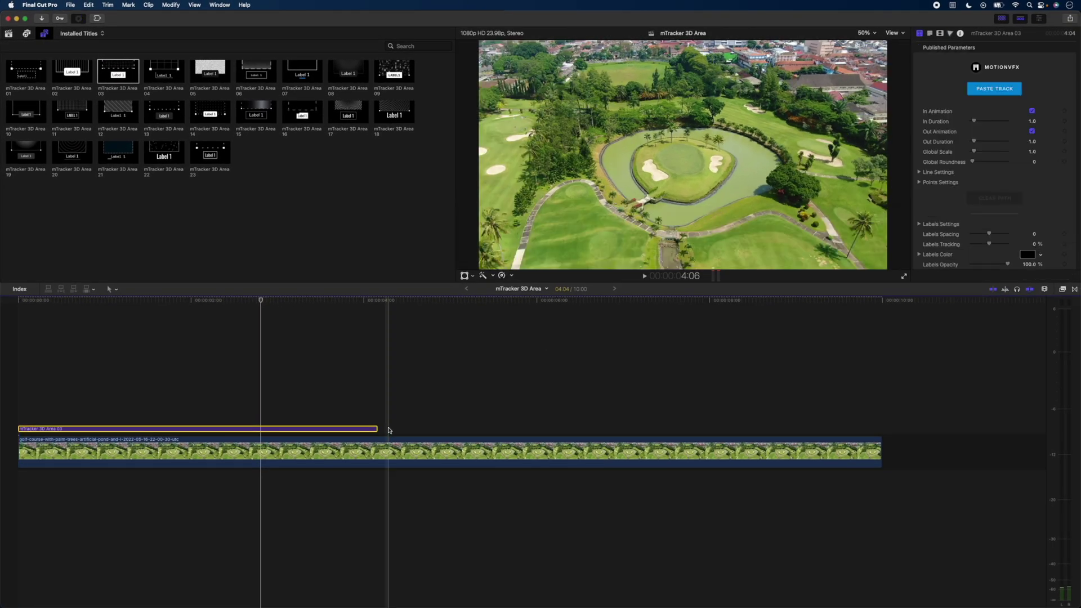
{"action": "left_click_drag", "start_coordinate": [448, 501], "coordinate": [894, 511]}
{"action": "left_click_drag", "start_coordinate": [759, 436], "coordinate": [882, 436]}
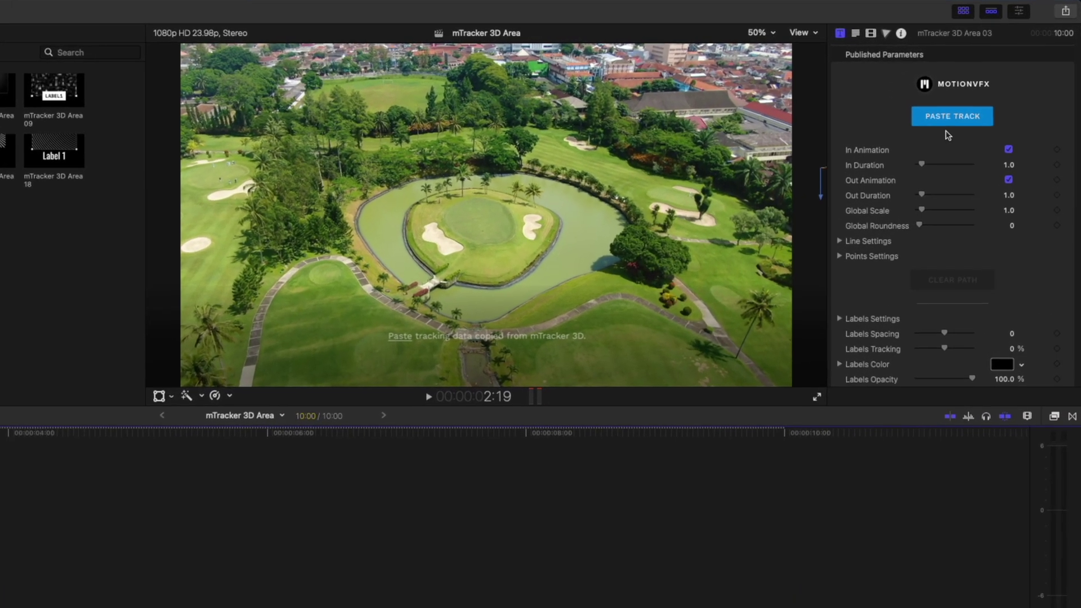
{"action": "left_click", "coordinate": [993, 90]}
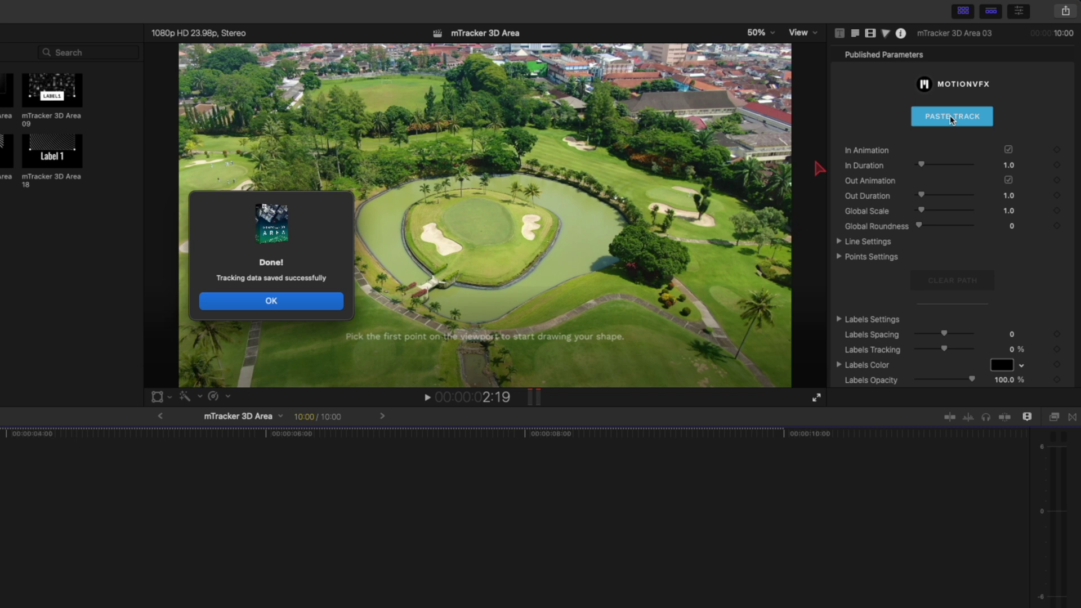
{"action": "left_click", "coordinate": [288, 301]}
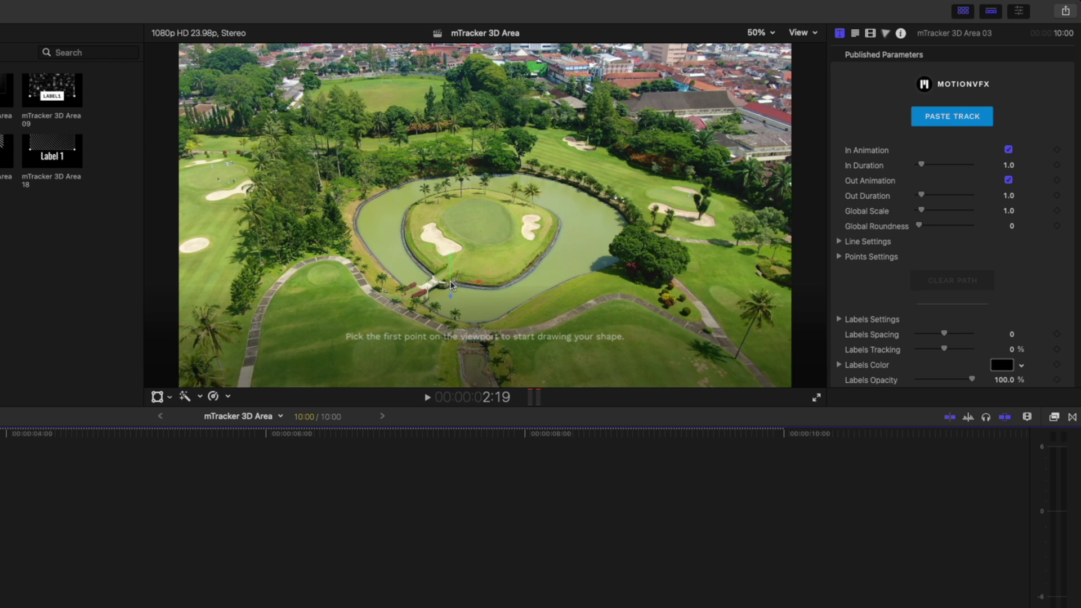
Set the viewer zoom to 100%.
{"action": "left_click", "coordinate": [813, 33]}
{"action": "left_click", "coordinate": [761, 33]}
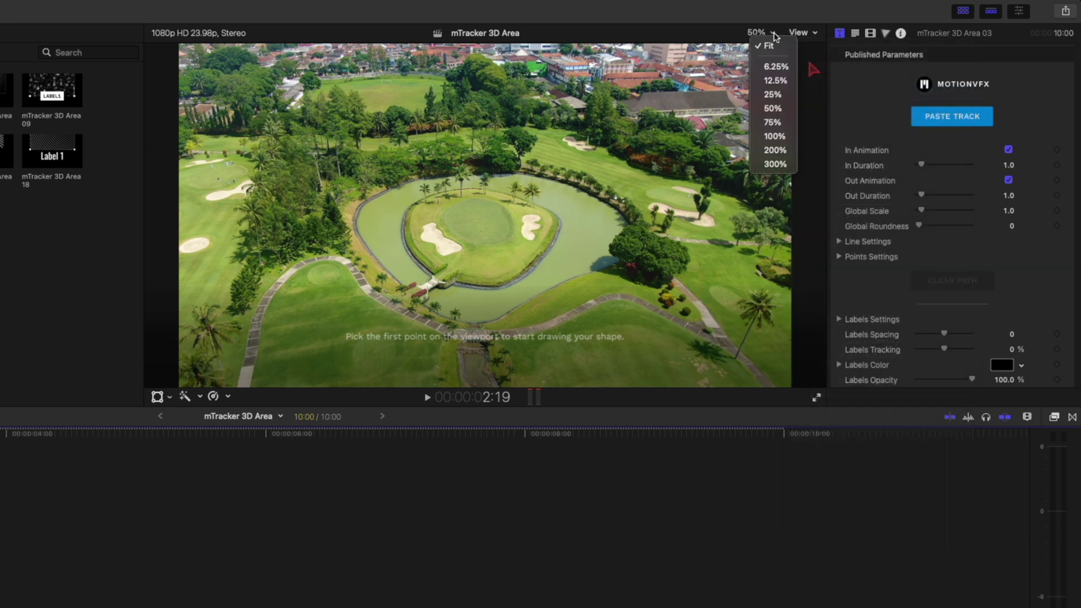
{"action": "left_click", "coordinate": [773, 136]}
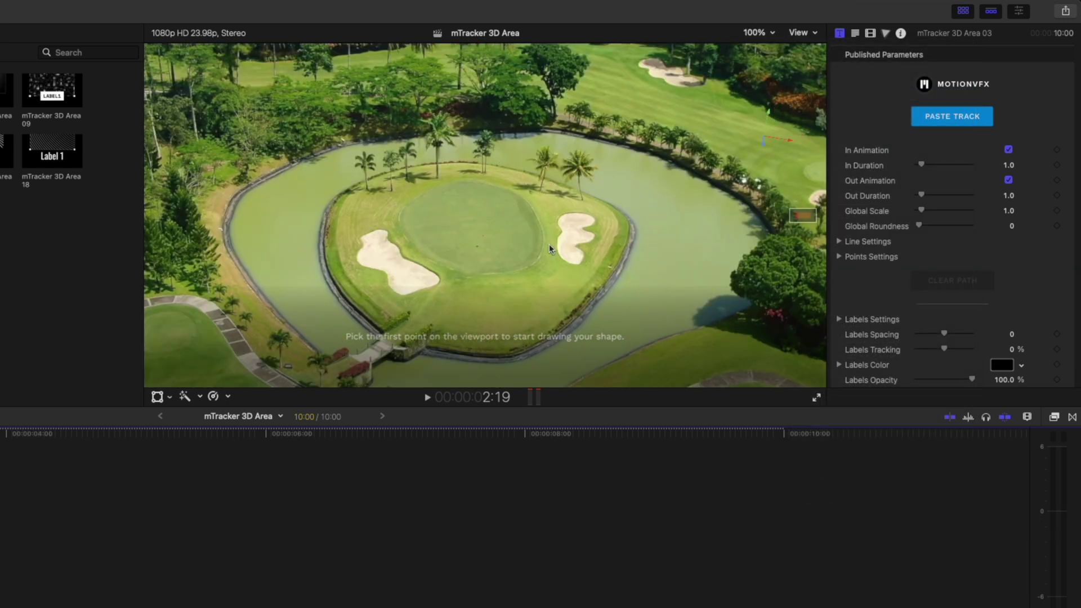
Trace the island's shoreline with 13 points and close the shape on the first point.
{"action": "left_click", "coordinate": [378, 337]}
{"action": "left_click", "coordinate": [333, 293]}
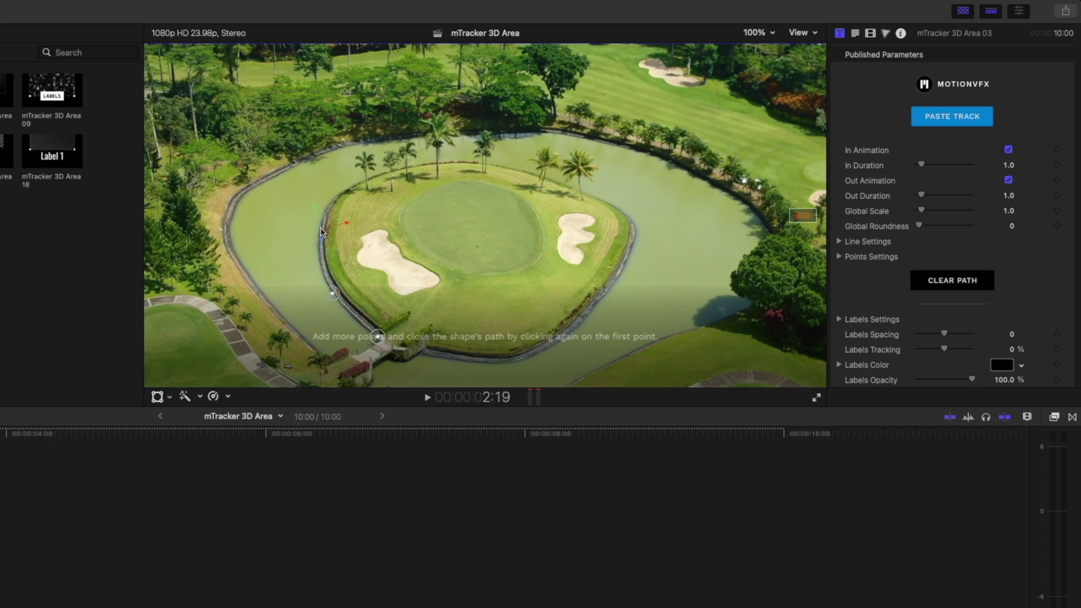
{"action": "left_click", "coordinate": [321, 229]}
{"action": "left_click", "coordinate": [338, 194]}
{"action": "left_click", "coordinate": [478, 163]}
{"action": "left_click", "coordinate": [538, 176]}
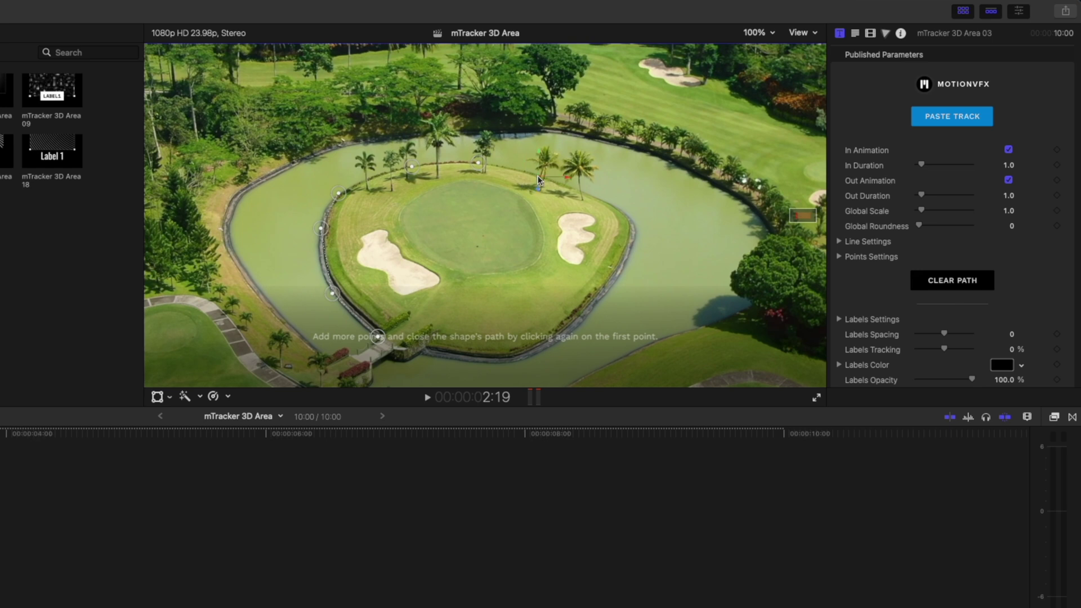
{"action": "left_click", "coordinate": [586, 195]}
{"action": "left_click", "coordinate": [627, 213]}
{"action": "left_click", "coordinate": [636, 238]}
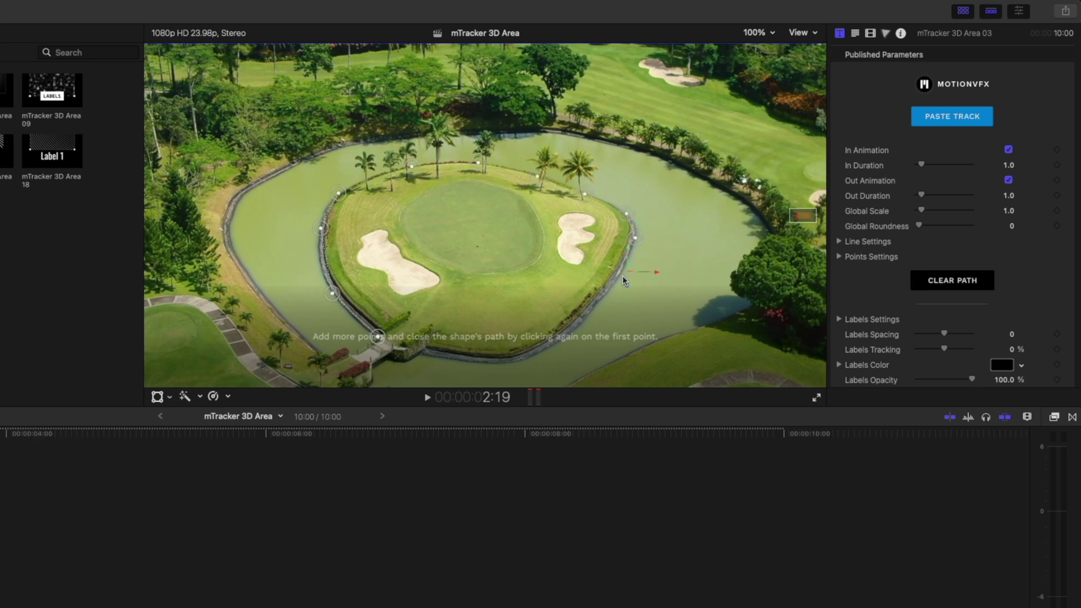
{"action": "left_click", "coordinate": [582, 324]}
{"action": "left_click", "coordinate": [539, 352]}
{"action": "left_click", "coordinate": [512, 362]}
{"action": "left_click", "coordinate": [430, 357]}
{"action": "left_click", "coordinate": [378, 337]}
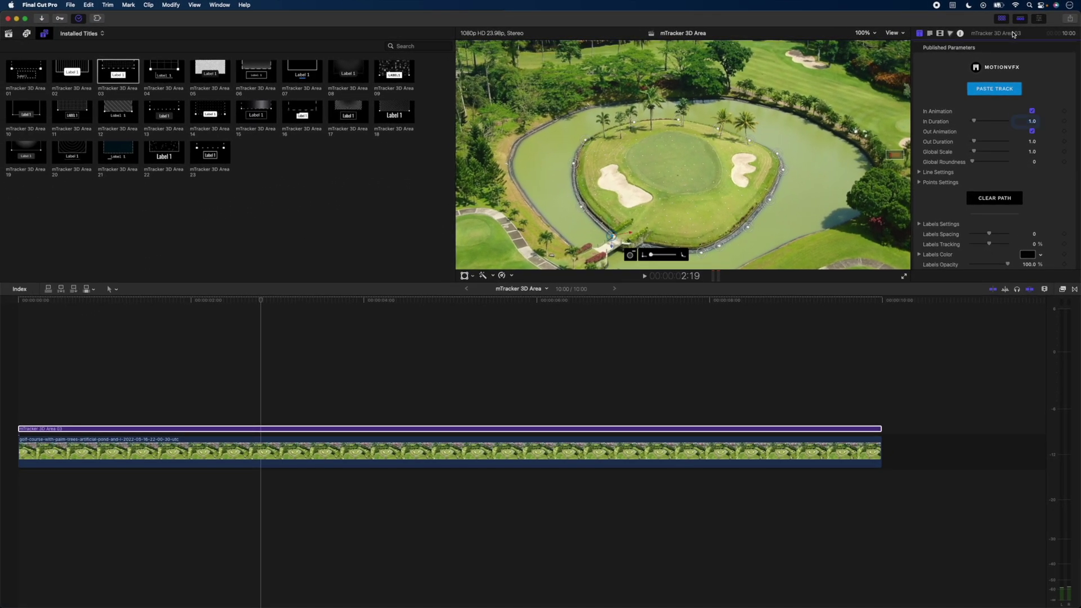
Expand the inspector and raise Line Size to 0.63 so a dashed outline appears.
{"action": "double_click", "coordinate": [1013, 34]}
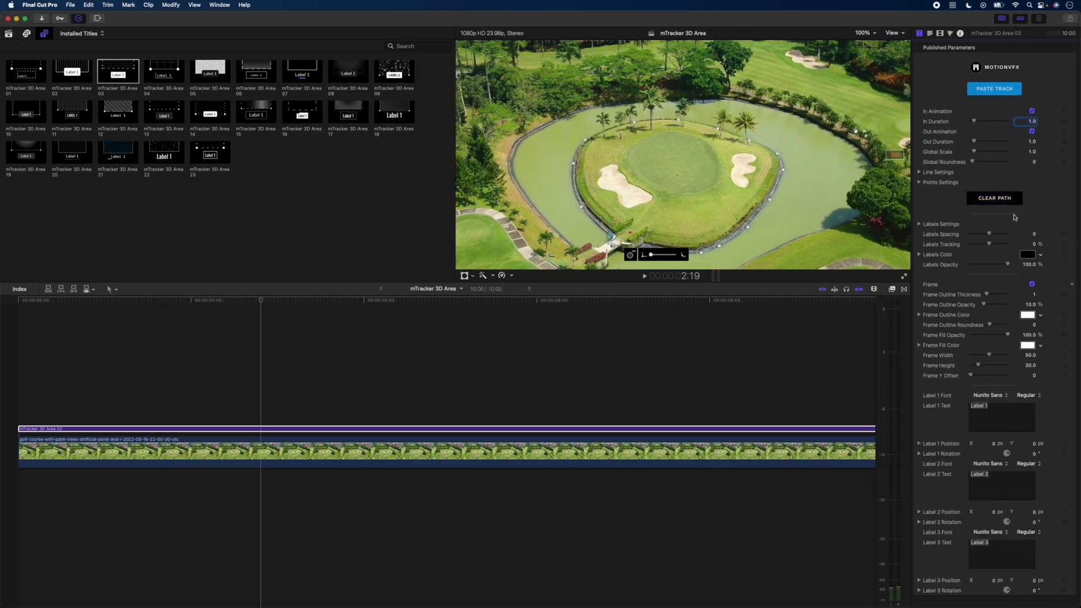
{"action": "left_click", "coordinate": [920, 173]}
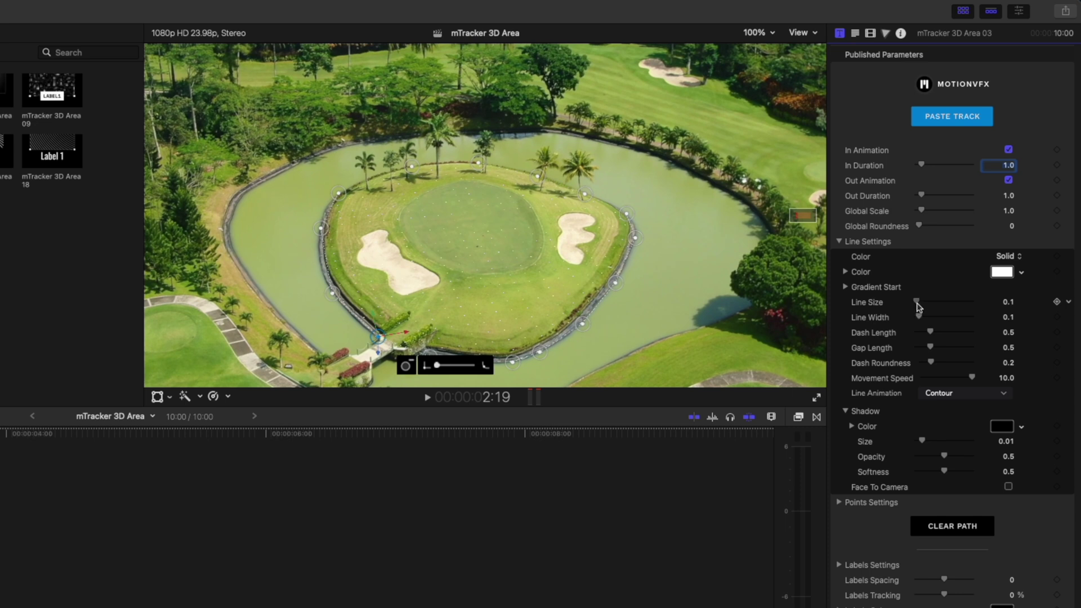
{"action": "left_click_drag", "start_coordinate": [917, 302], "coordinate": [919, 306]}
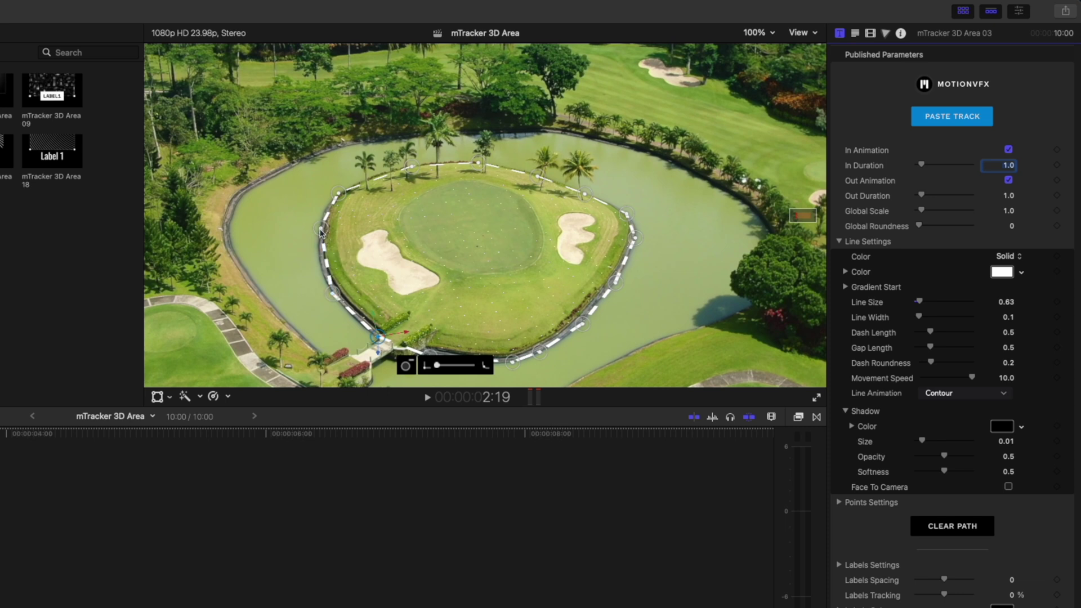
Max out the HUD slider on two shoreline points and set Global Roundness to 1.0.
{"action": "left_click", "coordinate": [321, 231]}
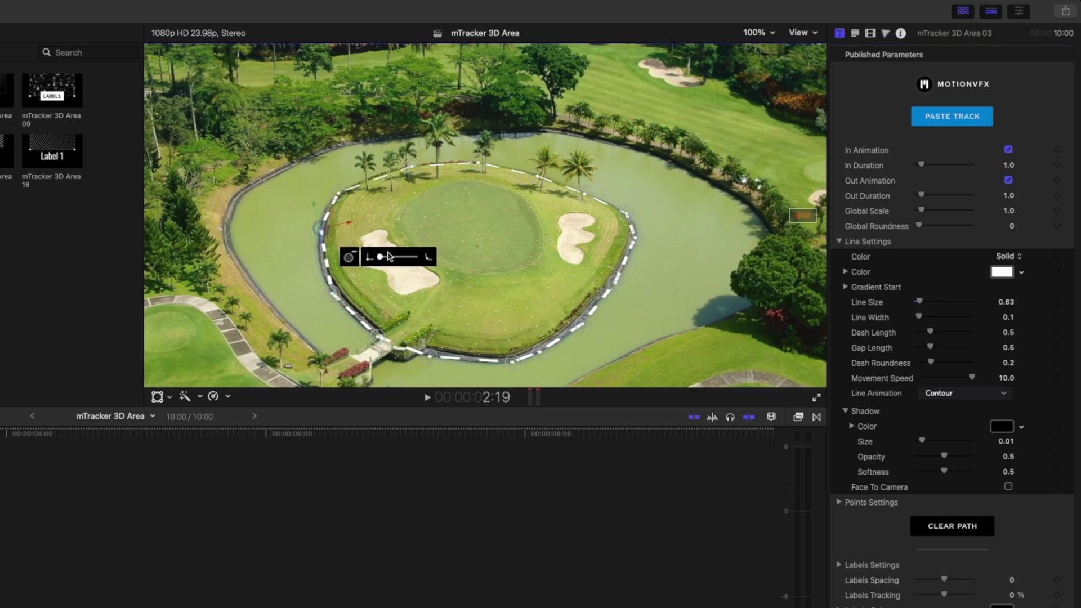
{"action": "left_click_drag", "start_coordinate": [381, 260], "coordinate": [470, 263]}
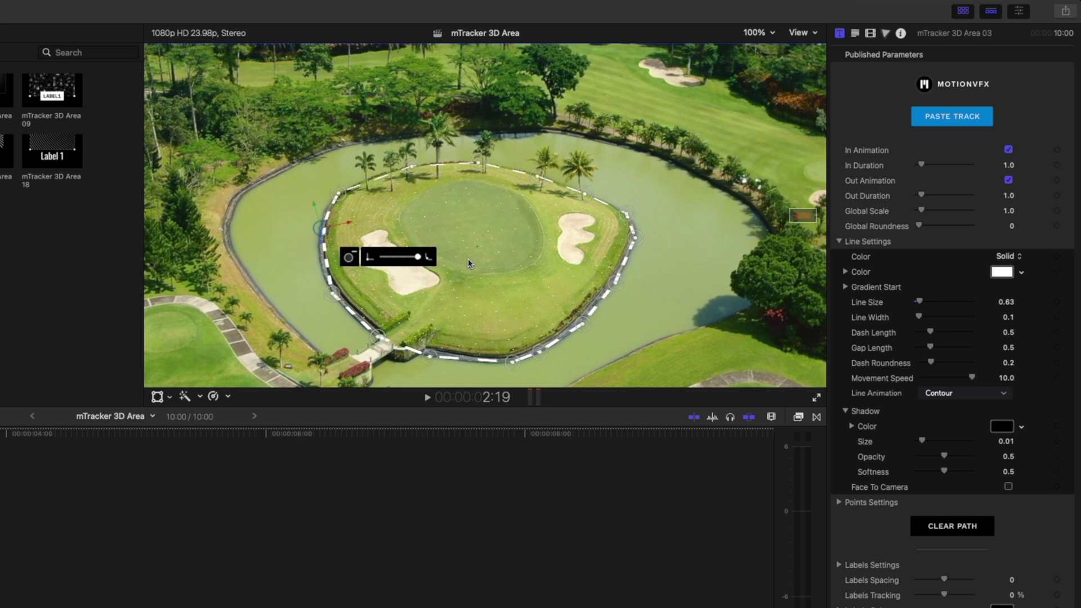
{"action": "left_click", "coordinate": [332, 292]}
{"action": "left_click_drag", "start_coordinate": [398, 321], "coordinate": [461, 328]}
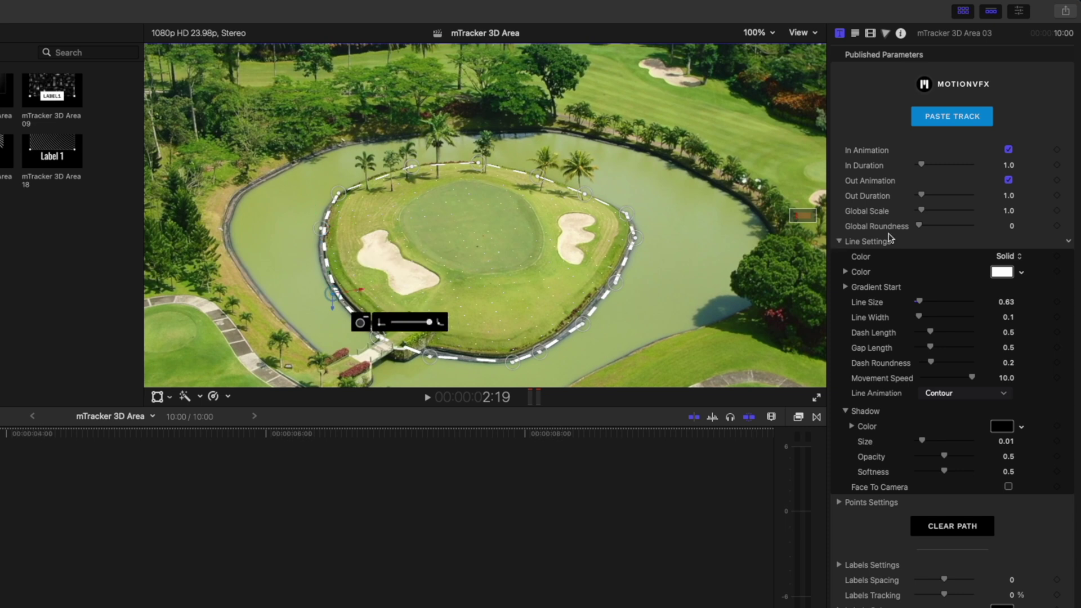
{"action": "left_click_drag", "start_coordinate": [919, 227], "coordinate": [972, 226]}
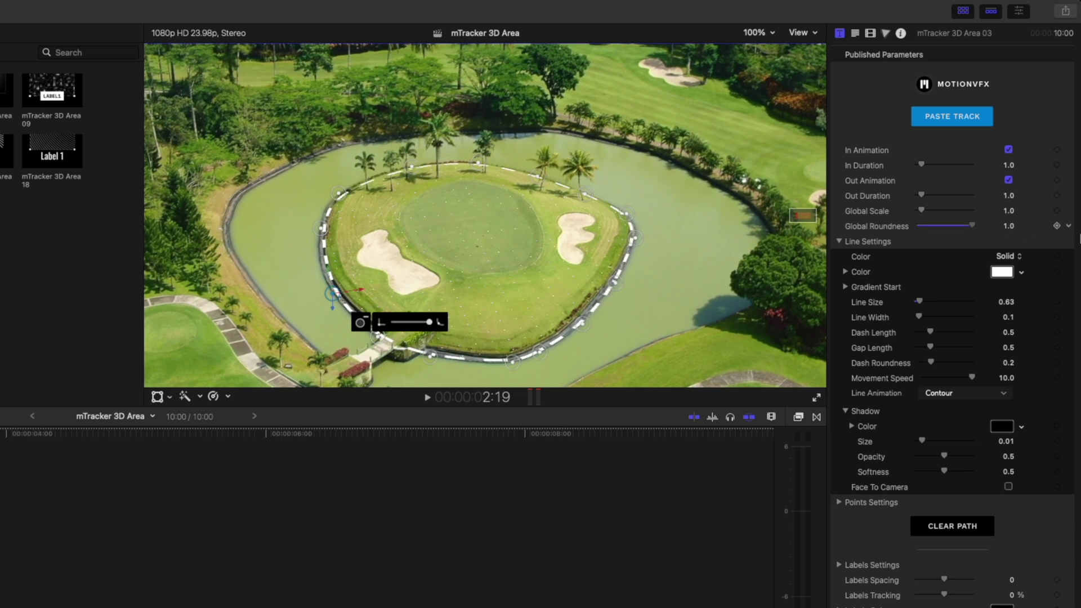
{"action": "left_click", "coordinate": [764, 35]}
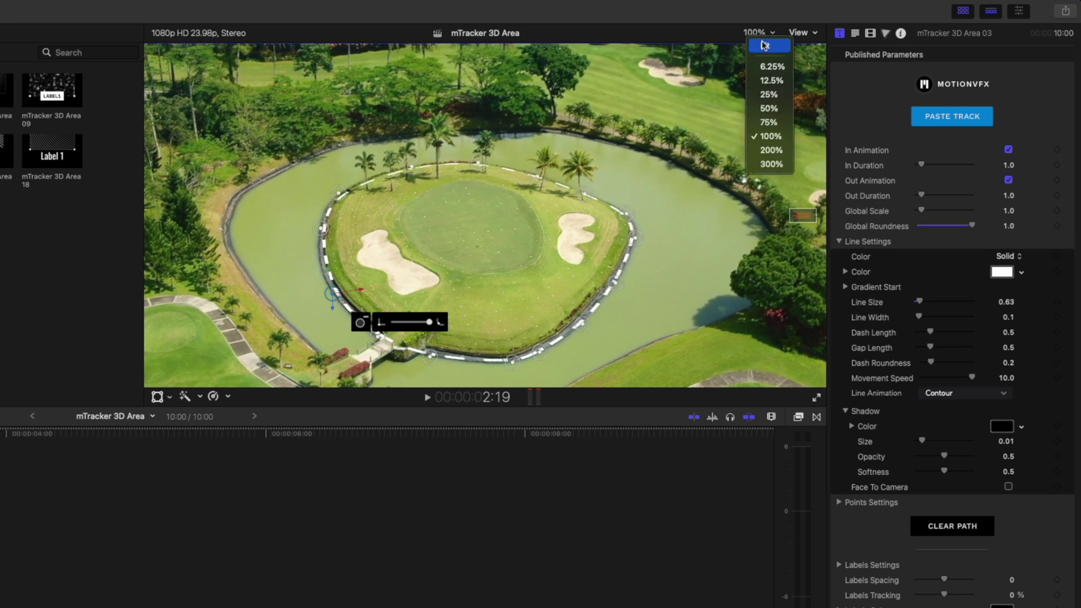
Return the viewer to 50% and set Line Width 0.36, Line Size 0.27, Dash 1.0, Gap 1.05.
{"action": "left_click", "coordinate": [762, 41]}
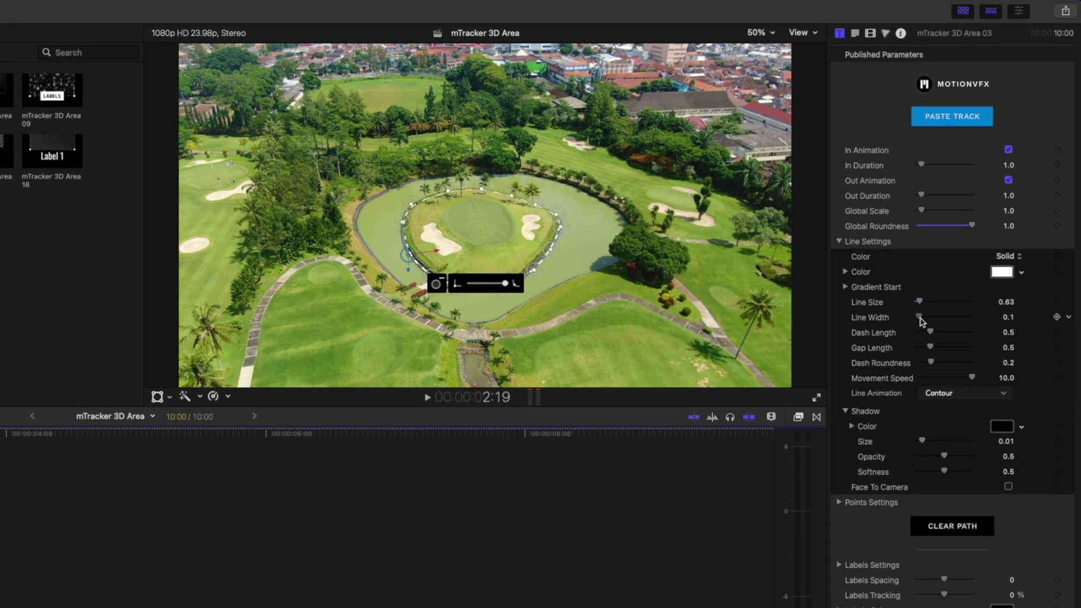
{"action": "left_click_drag", "start_coordinate": [921, 320], "coordinate": [924, 319]}
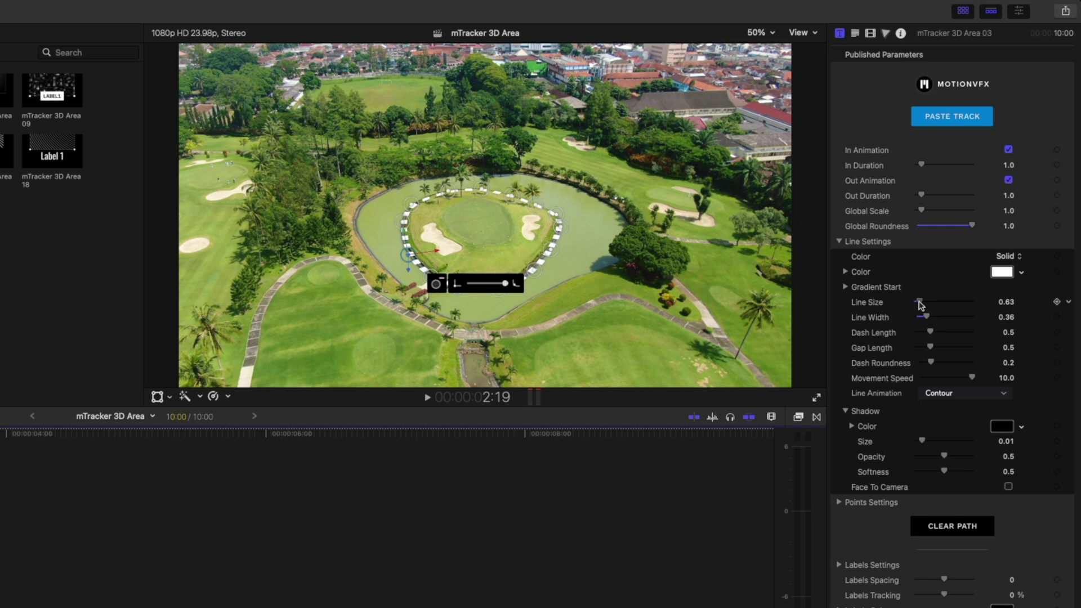
{"action": "left_click_drag", "start_coordinate": [919, 303], "coordinate": [920, 306]}
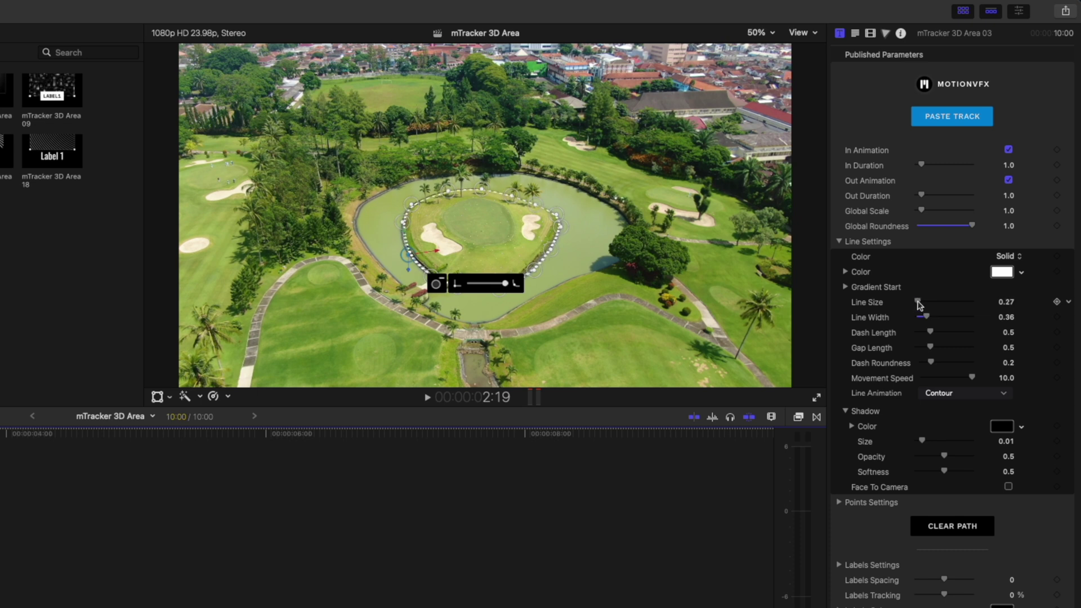
{"action": "left_click_drag", "start_coordinate": [931, 333], "coordinate": [948, 352]}
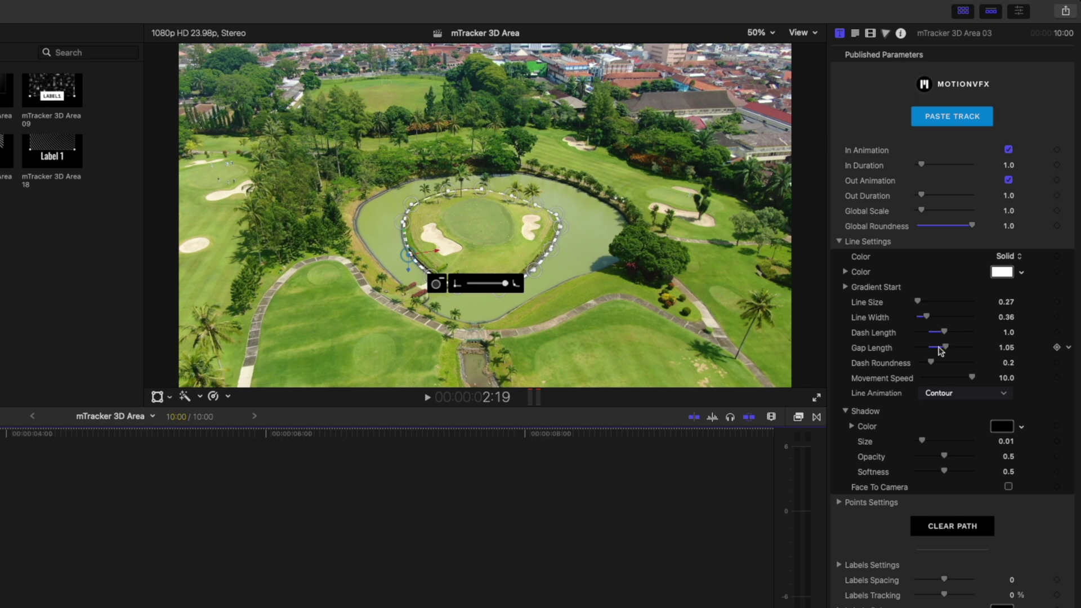
{"action": "left_click", "coordinate": [930, 394]}
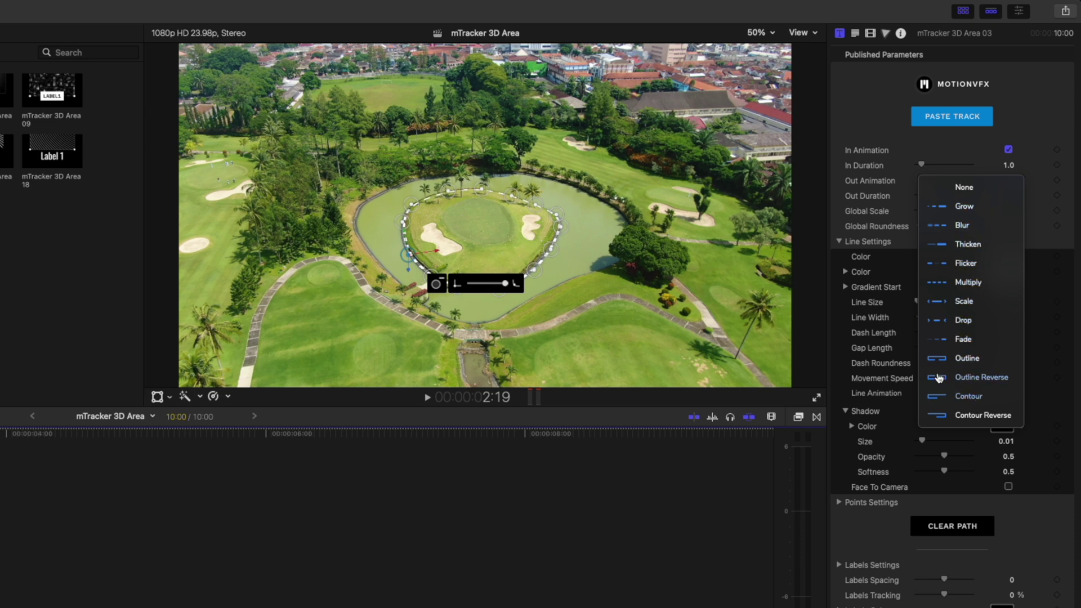
Keep the Contour line animation with Movement Speed 1.0 and In Duration 2.0.
{"action": "left_click", "coordinate": [969, 397]}
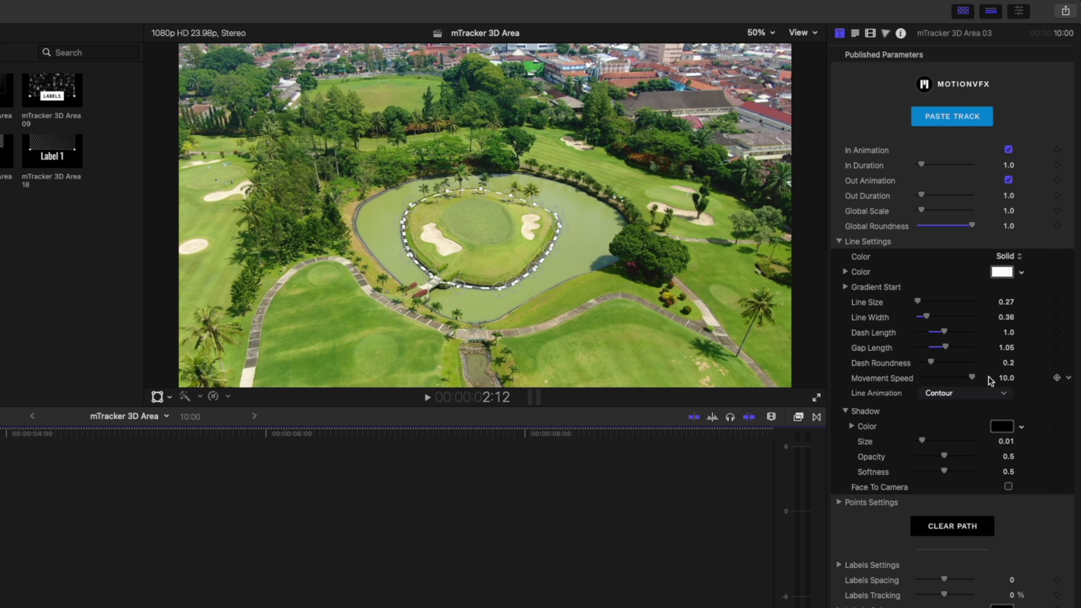
{"action": "left_click", "coordinate": [1001, 379]}
{"action": "type", "text": "1"}
{"action": "key", "text": "Return"}
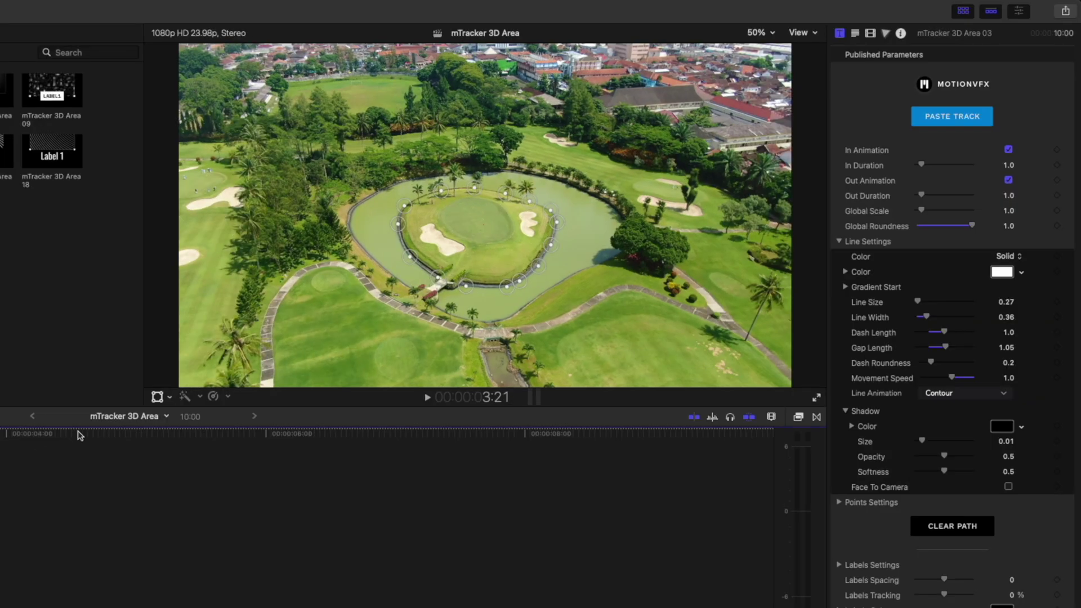
{"action": "left_click", "coordinate": [1010, 165]}
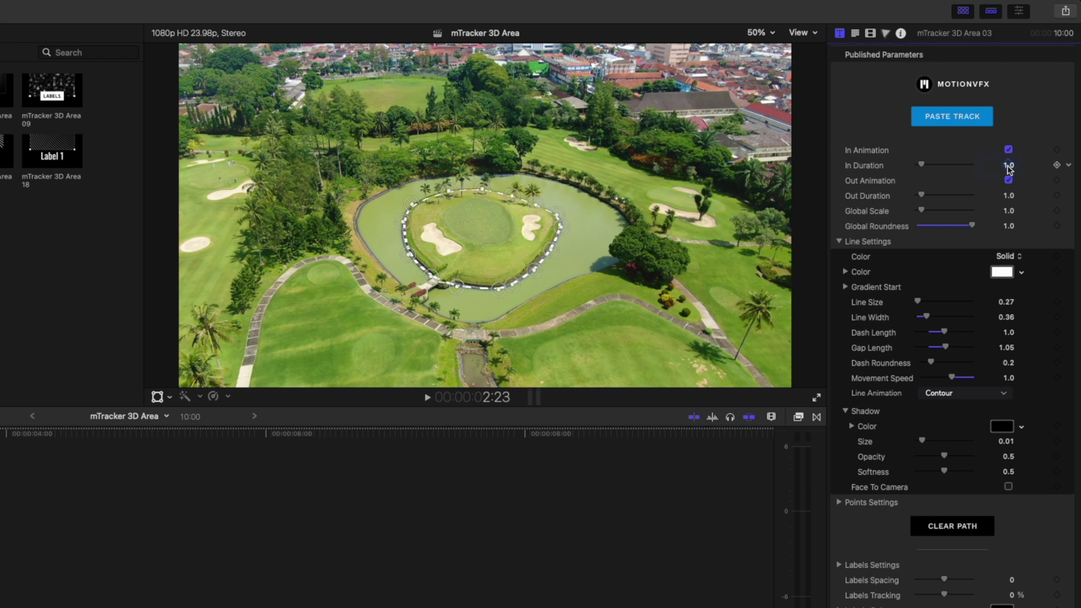
{"action": "type", "text": "2"}
{"action": "key", "text": "Return"}
Try Solid and Drop Zone fill modes, then settle on the Design fill mode.
{"action": "left_click", "coordinate": [840, 242]}
{"action": "scroll", "coordinate": [859, 371], "scroll_direction": "down", "scroll_amount": 10}
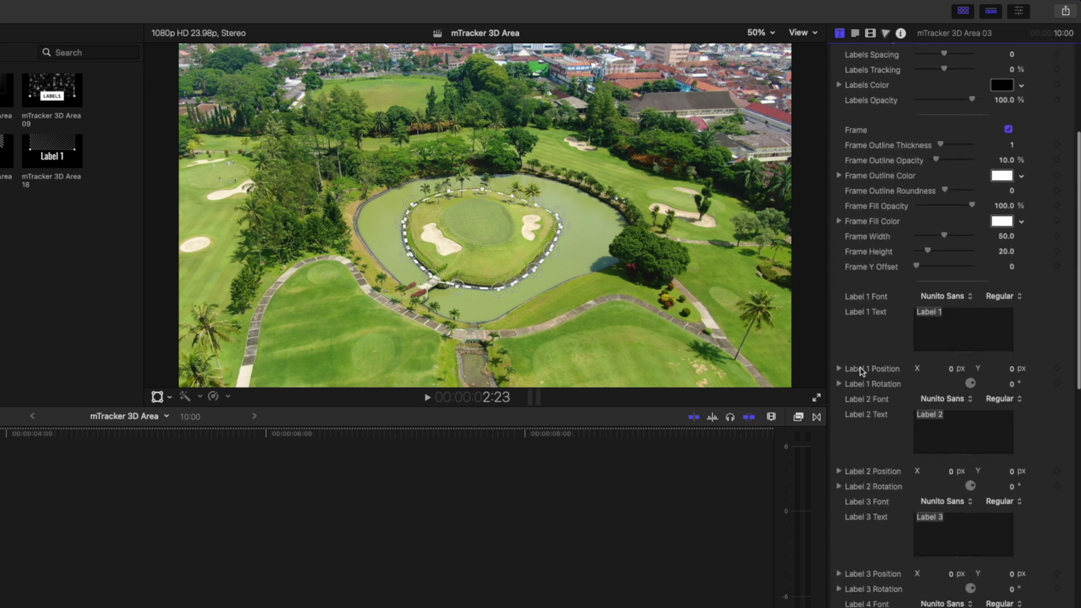
{"action": "scroll", "coordinate": [860, 371], "scroll_direction": "down", "scroll_amount": 15}
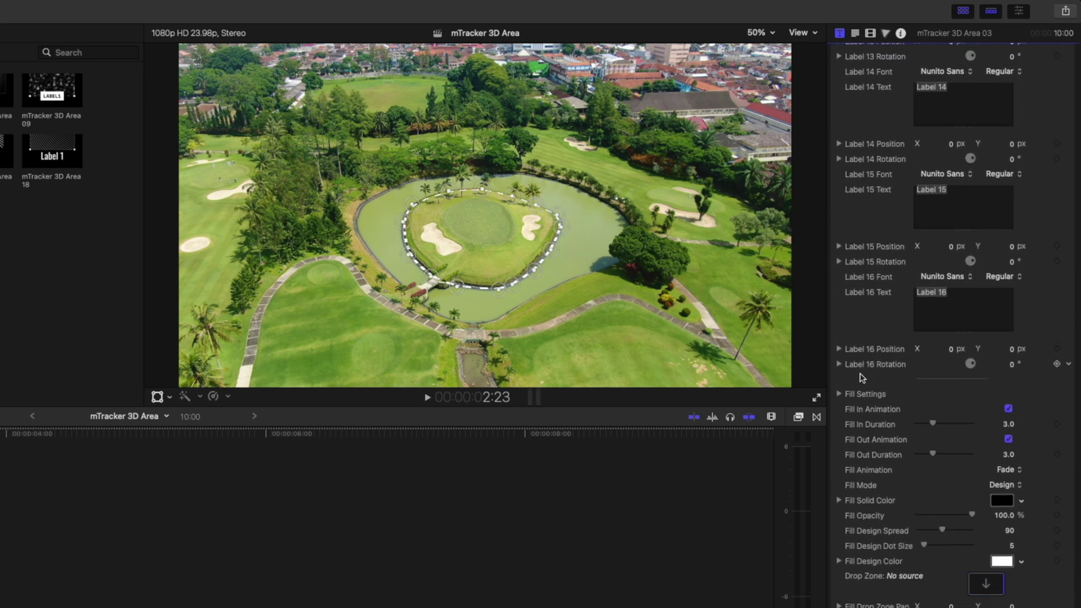
{"action": "left_click", "coordinate": [1018, 488]}
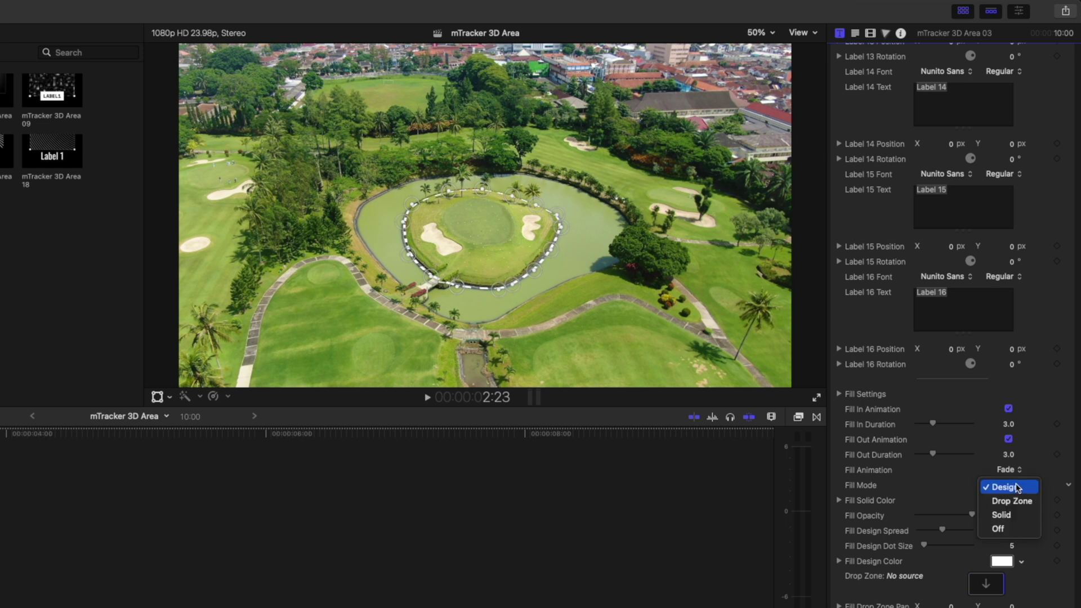
{"action": "left_click", "coordinate": [1017, 514]}
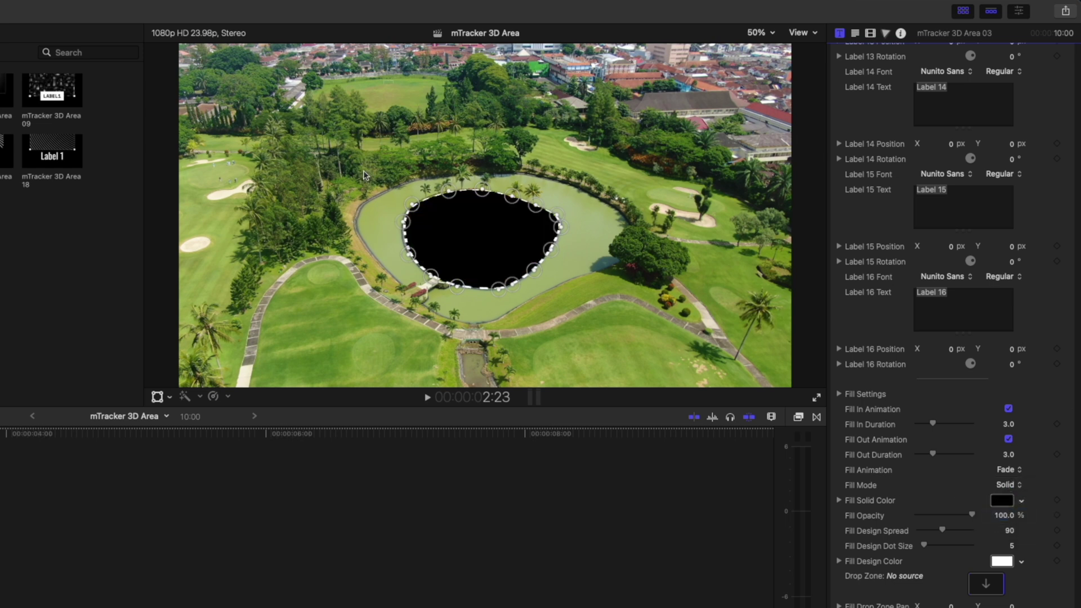
{"action": "left_click", "coordinate": [1008, 486]}
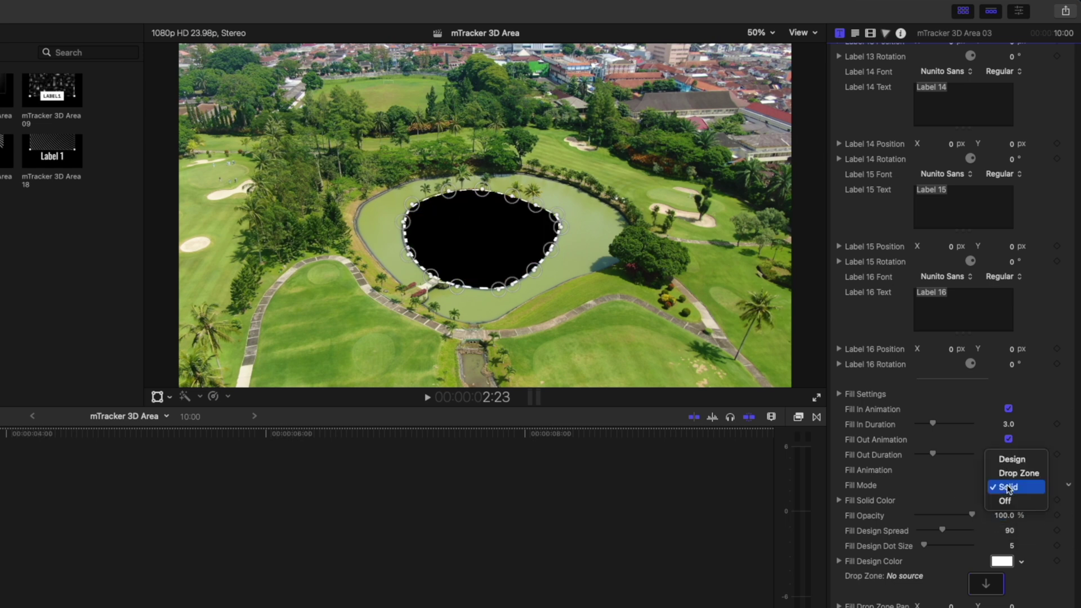
{"action": "left_click", "coordinate": [1017, 473]}
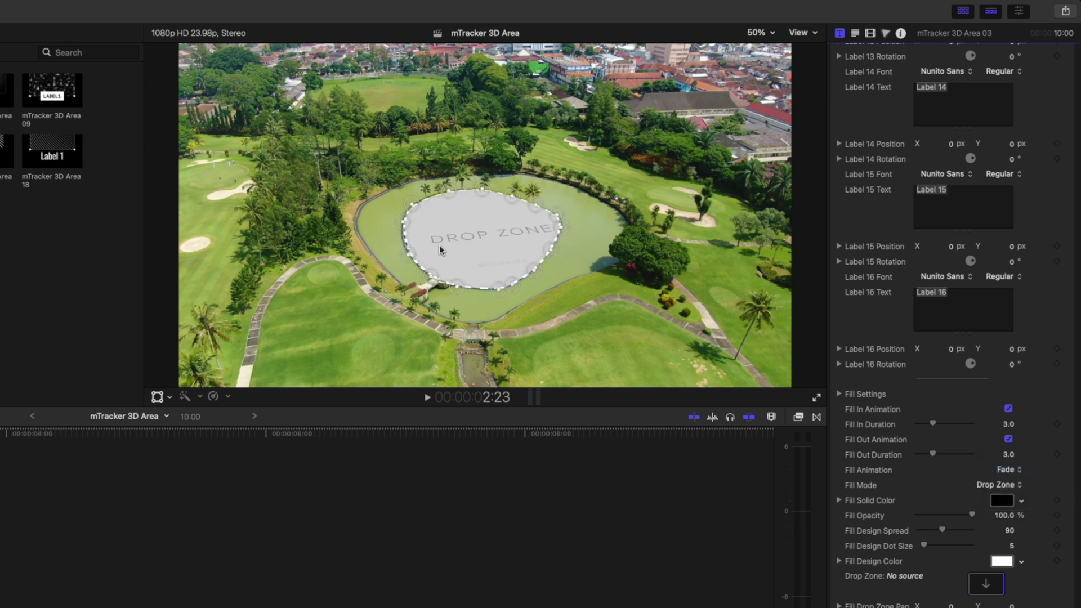
{"action": "left_click", "coordinate": [992, 486]}
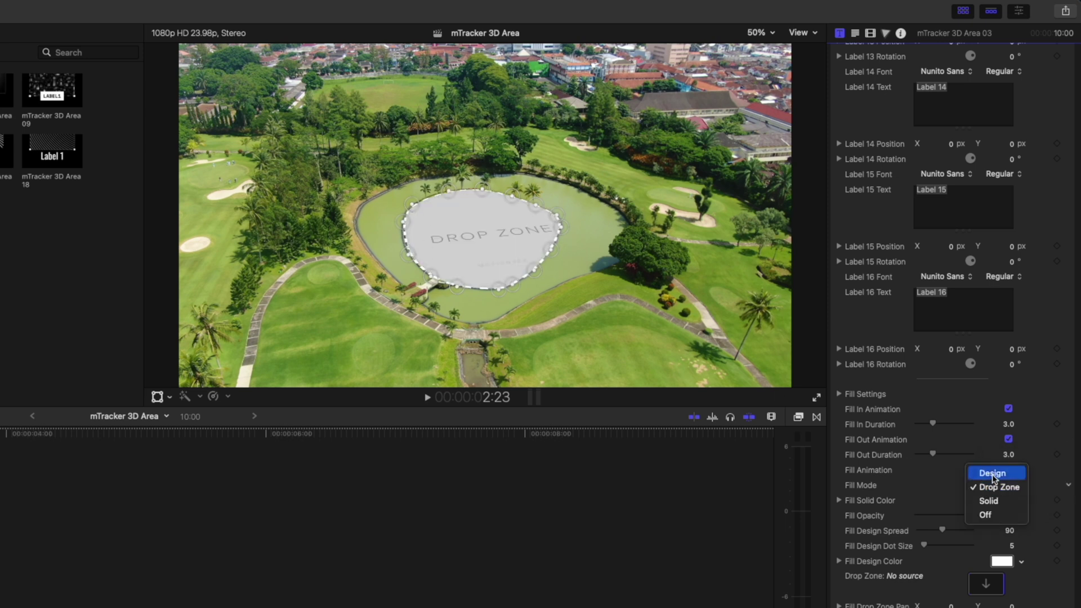
{"action": "left_click", "coordinate": [992, 474]}
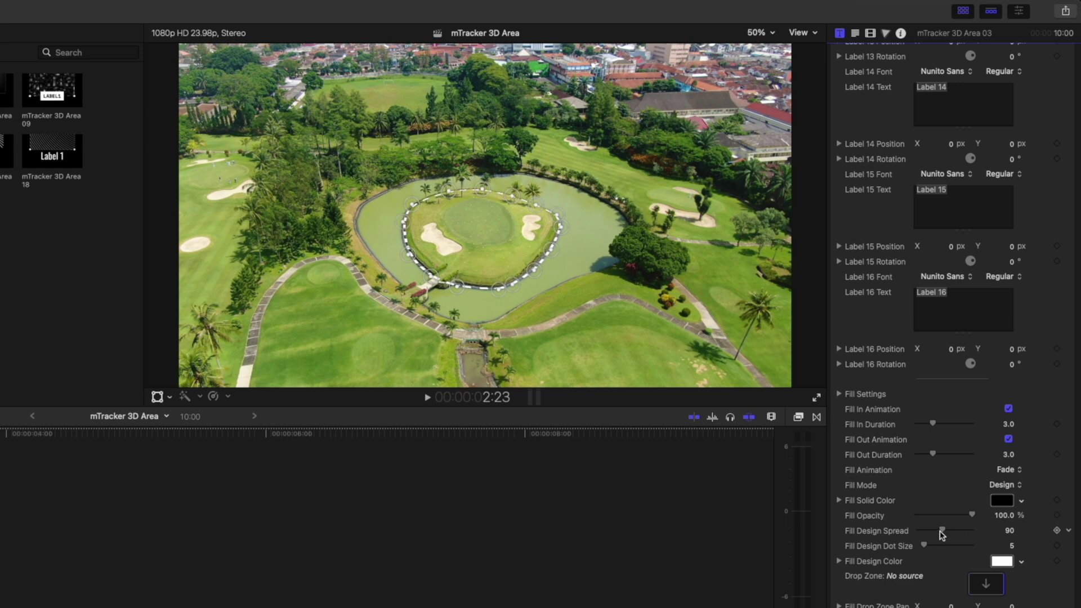
Set Fill Design Spread to 44 and Dot Size to 14.
{"action": "left_click_drag", "start_coordinate": [941, 533], "coordinate": [949, 533]}
{"action": "left_click_drag", "start_coordinate": [931, 545], "coordinate": [932, 544]}
{"action": "left_click_drag", "start_coordinate": [930, 548], "coordinate": [933, 532]}
Attach Label 1 to the tracked island area from the viewer's label list.
{"action": "mouse_move", "coordinate": [472, 290]}
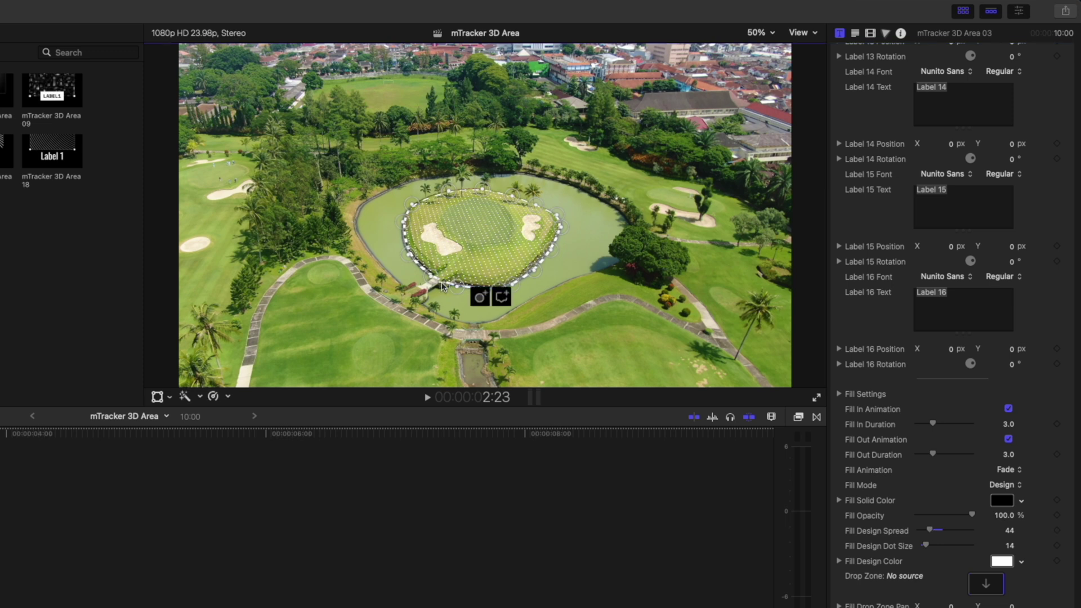
{"action": "left_click", "coordinate": [451, 276]}
{"action": "left_click", "coordinate": [473, 290]}
{"action": "left_click", "coordinate": [501, 299]}
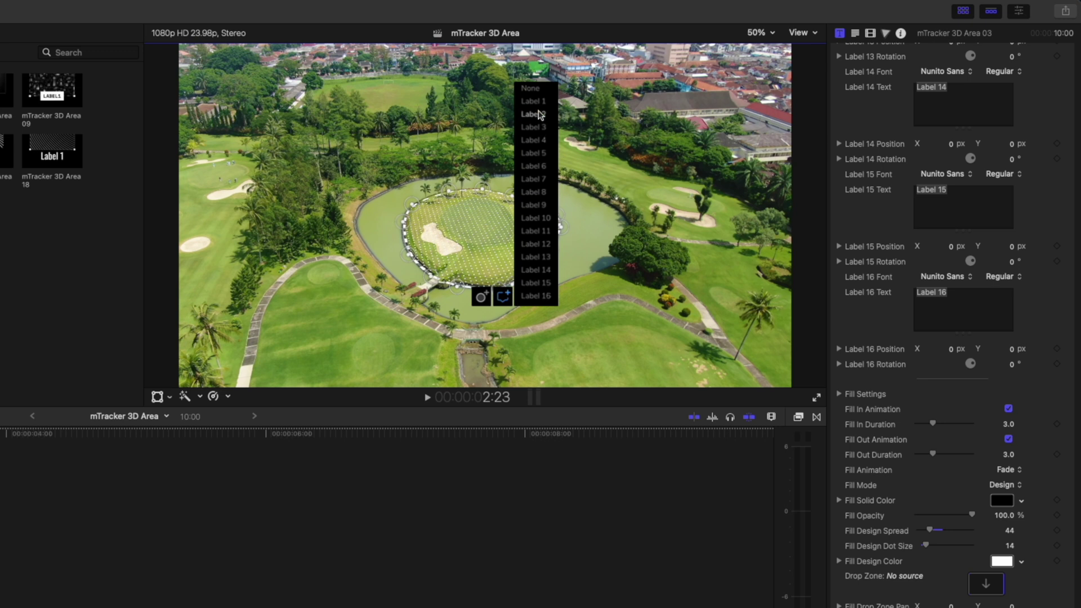
{"action": "left_click", "coordinate": [535, 102]}
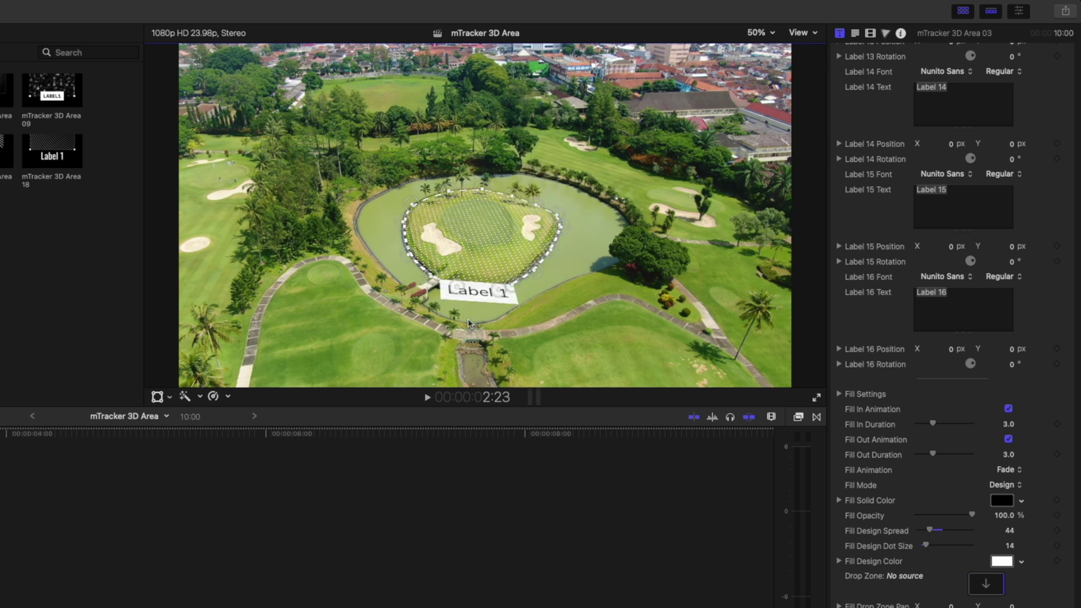
Replace the Label 1 text with '12th Hole'.
{"action": "scroll", "coordinate": [895, 532], "scroll_direction": "up", "scroll_amount": 15}
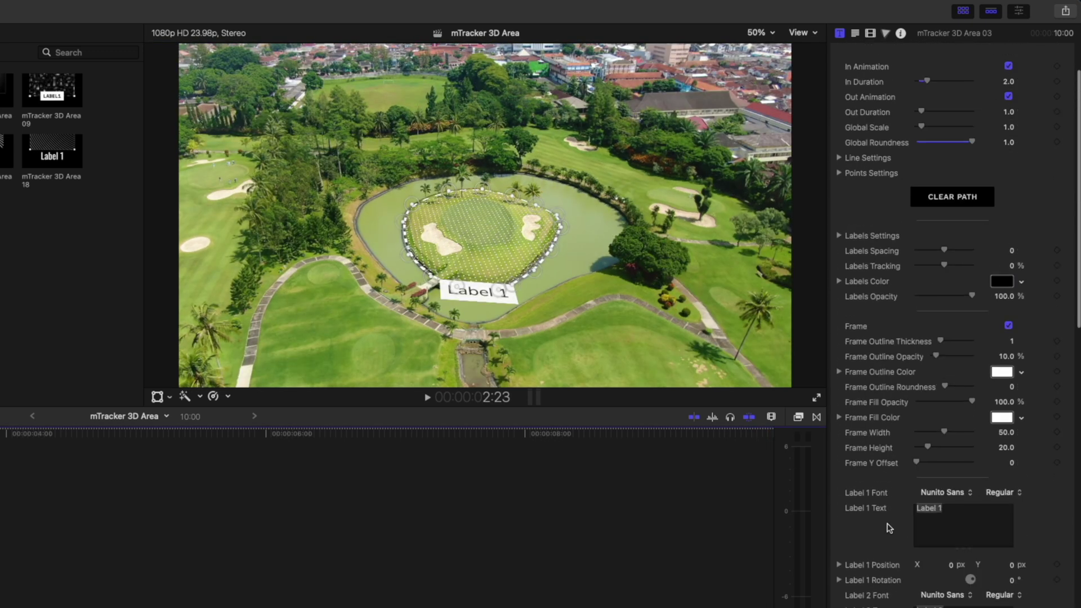
{"action": "scroll", "coordinate": [889, 529], "scroll_direction": "down", "scroll_amount": 5}
{"action": "left_click", "coordinate": [953, 385]}
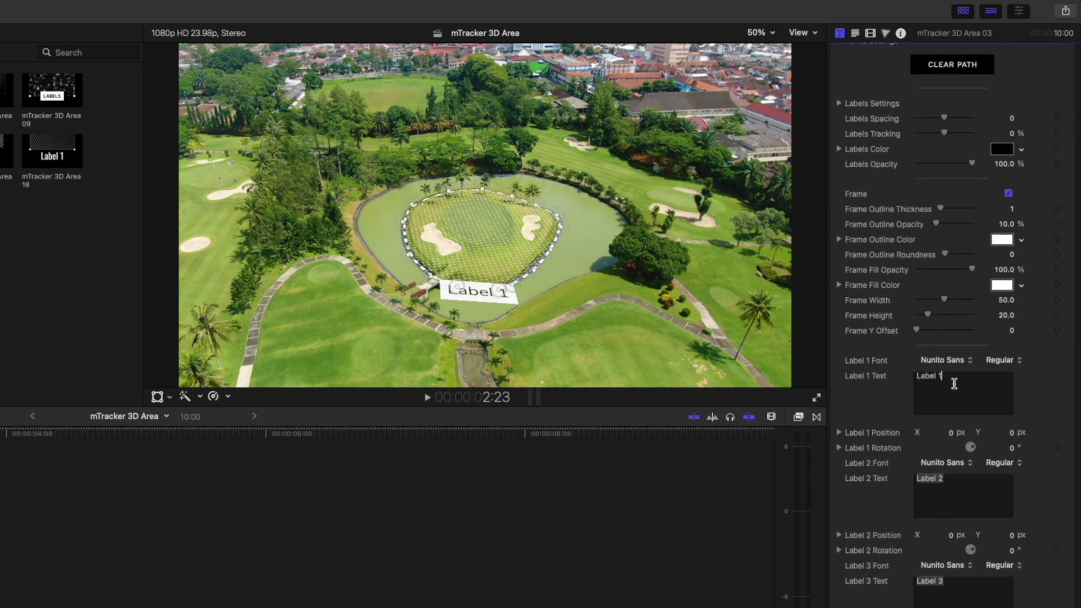
{"action": "key", "text": "super+a"}
{"action": "type", "text": "12th Hole"}
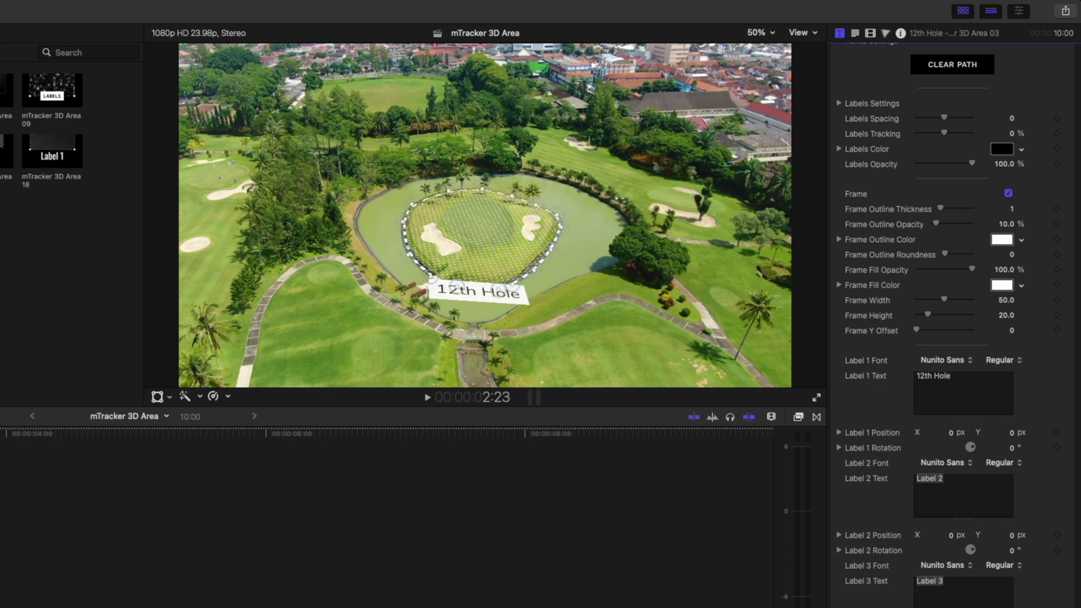
{"action": "left_click", "coordinate": [840, 449]}
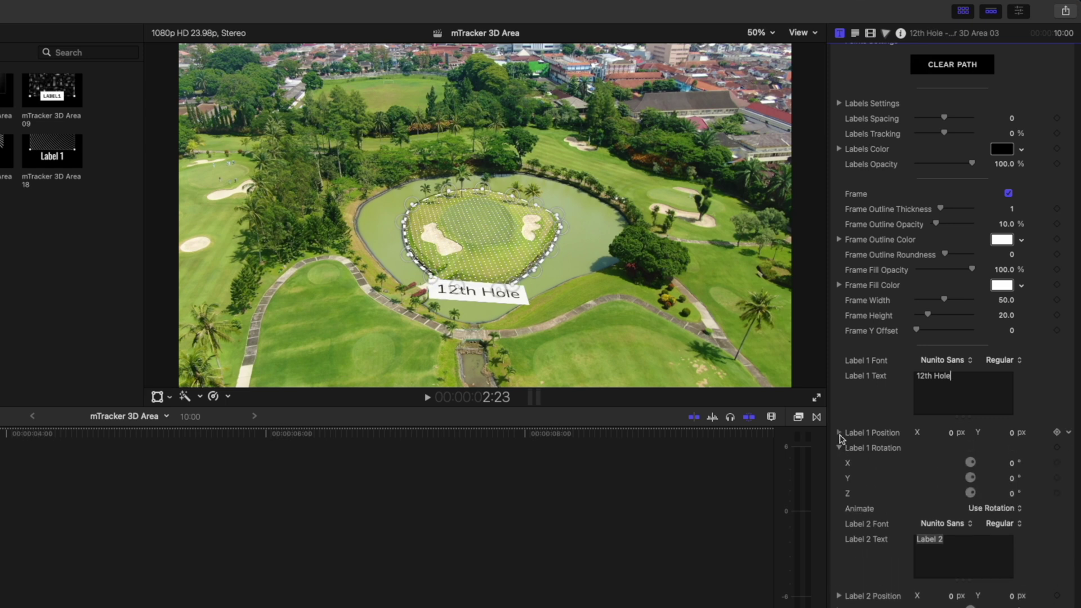
Tilt the 12th Hole label to Rotation X 76.4° and Rotation Y −8.5°.
{"action": "left_click", "coordinate": [839, 433]}
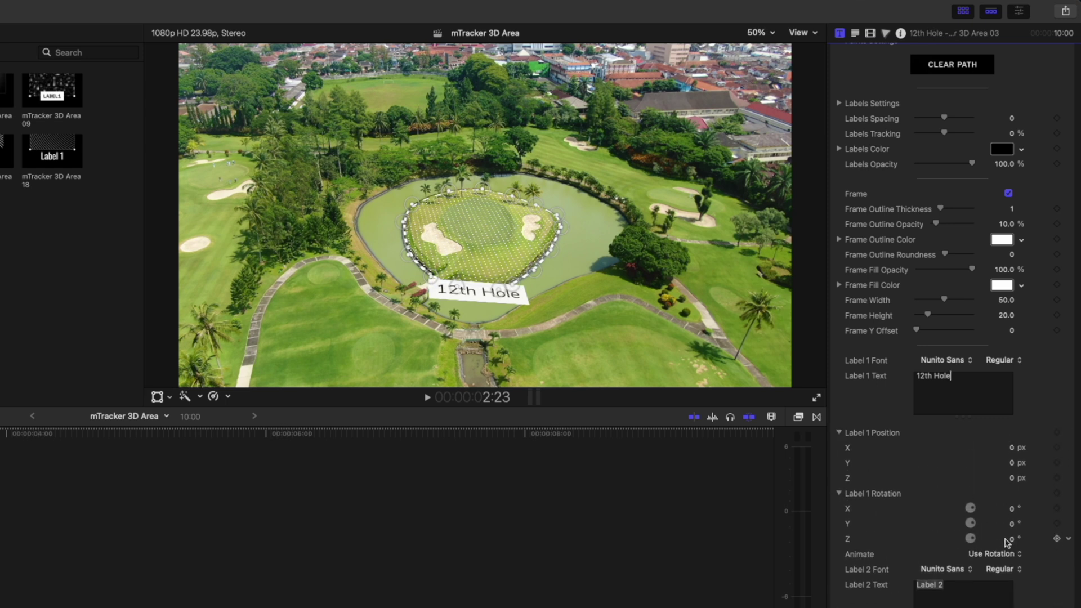
{"action": "left_click_drag", "start_coordinate": [1012, 508], "coordinate": [1012, 447]}
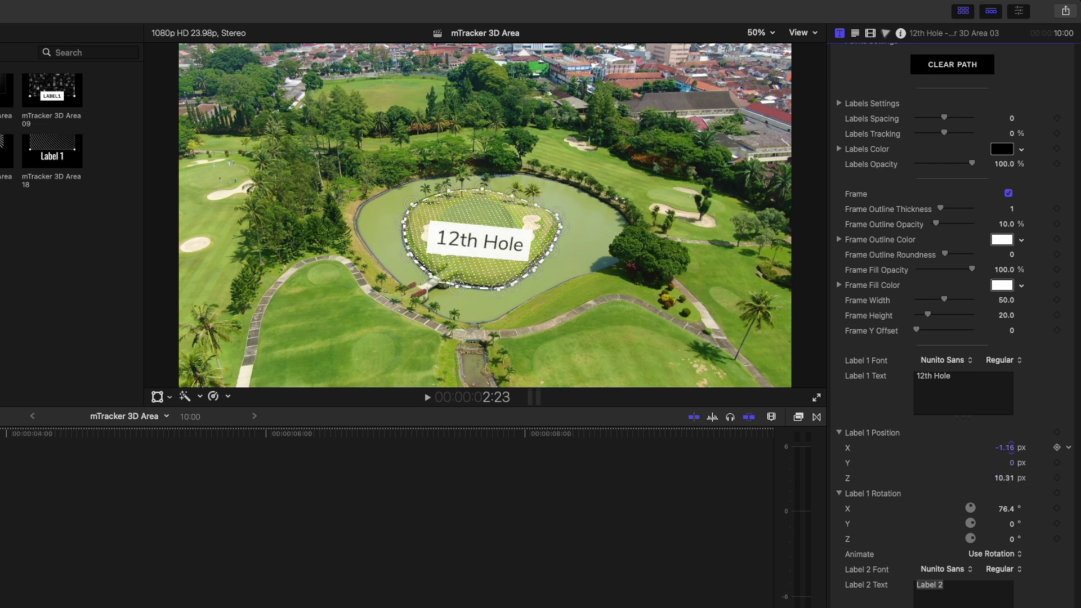
{"action": "left_click_drag", "start_coordinate": [1012, 524], "coordinate": [1011, 524]}
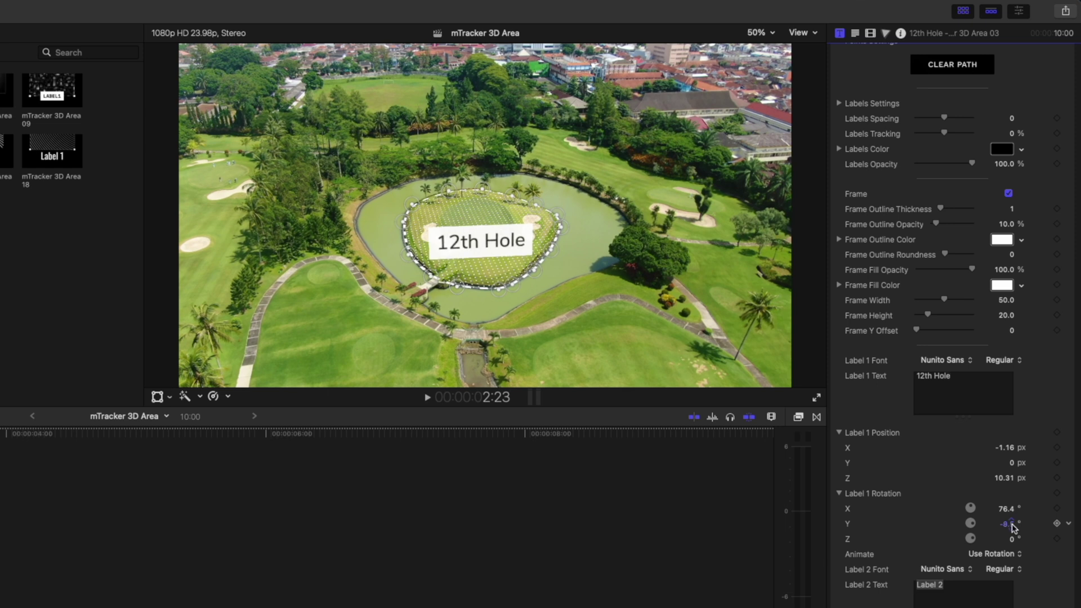